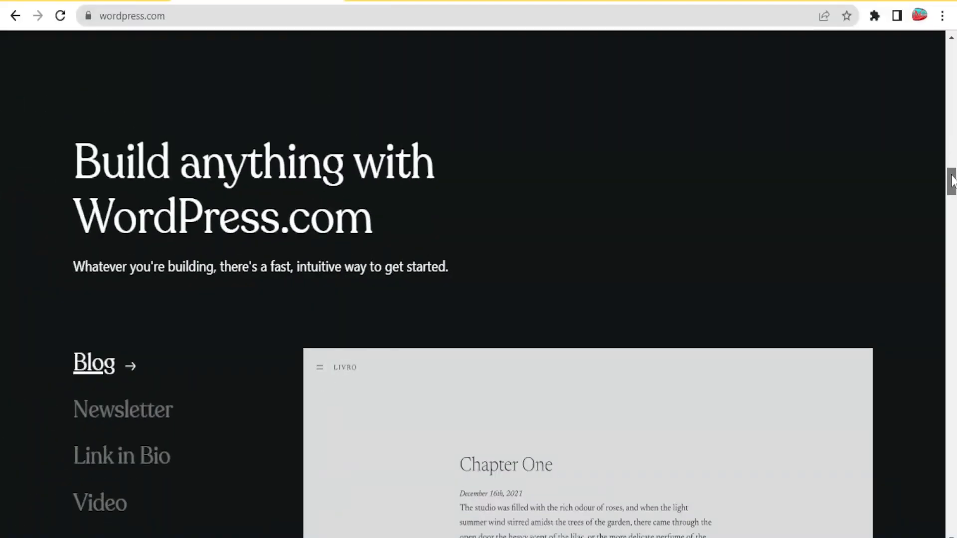
Step: Scroll through the WordPress.com and Figma pages, then return to the figma.com tab
{"action": "left_click_drag", "start_coordinate": [952, 182], "coordinate": [951, 134]}
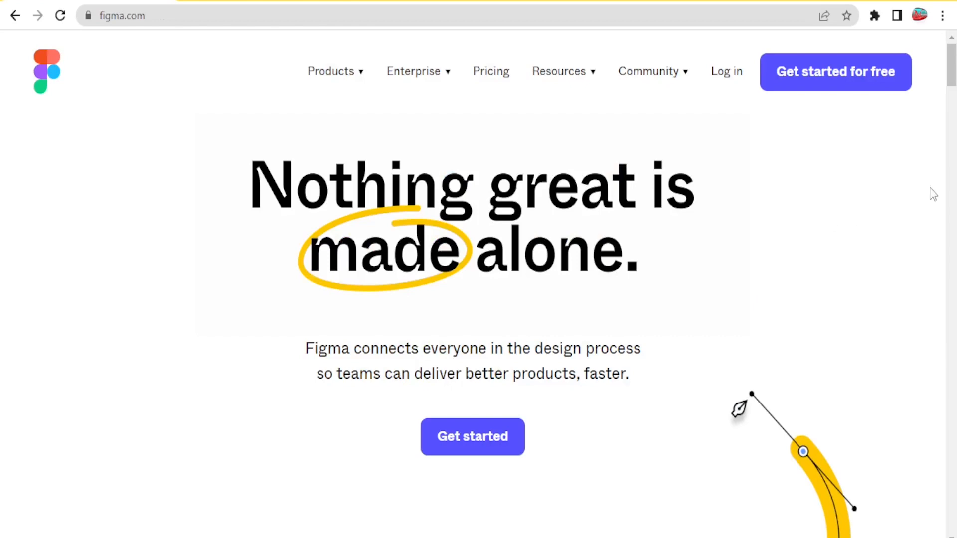
{"action": "left_click_drag", "start_coordinate": [951, 72], "coordinate": [953, 138]}
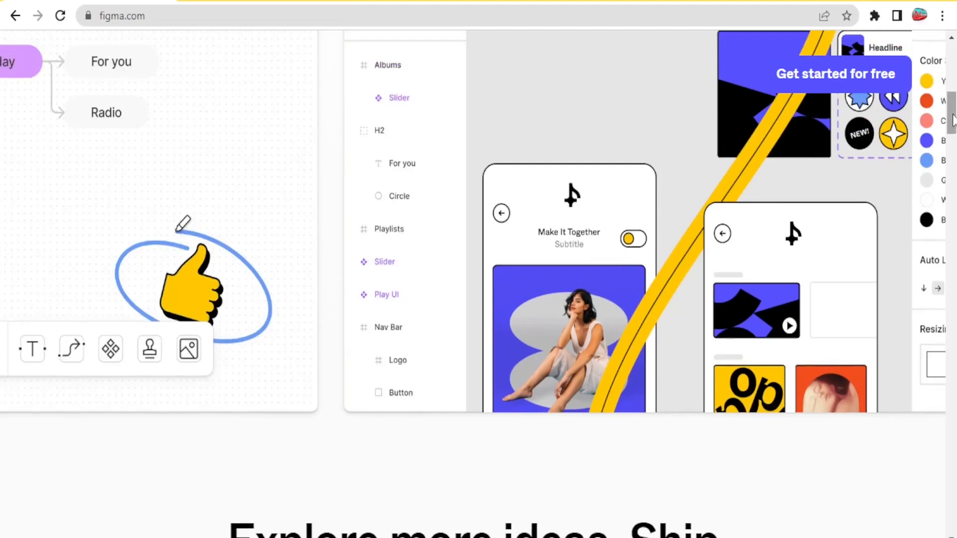
{"action": "left_click_drag", "start_coordinate": [953, 120], "coordinate": [953, 94]}
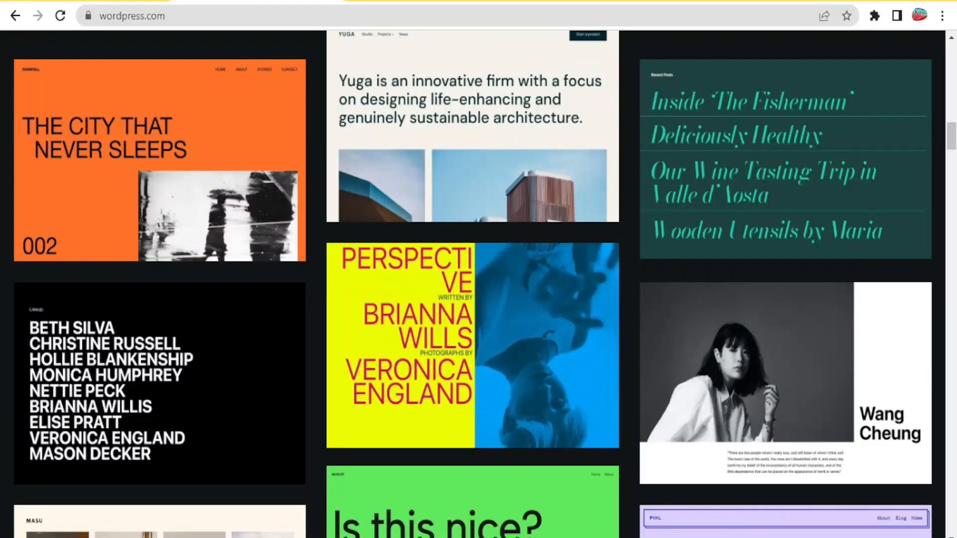
{"action": "left_click", "coordinate": [114, 0]}
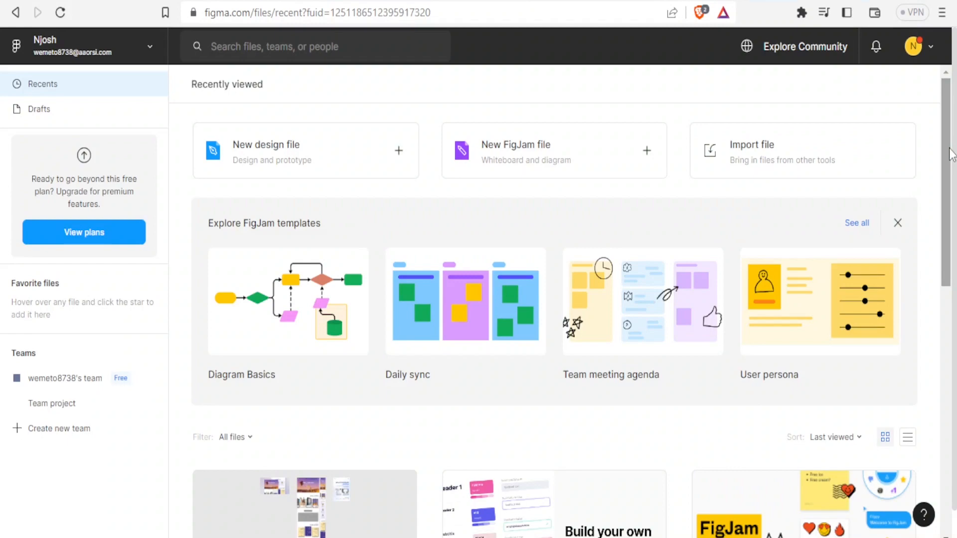
Step: Switch from Recents to the Figma Community space through the account dropdown
{"action": "left_click_drag", "start_coordinate": [950, 155], "coordinate": [950, 193]}
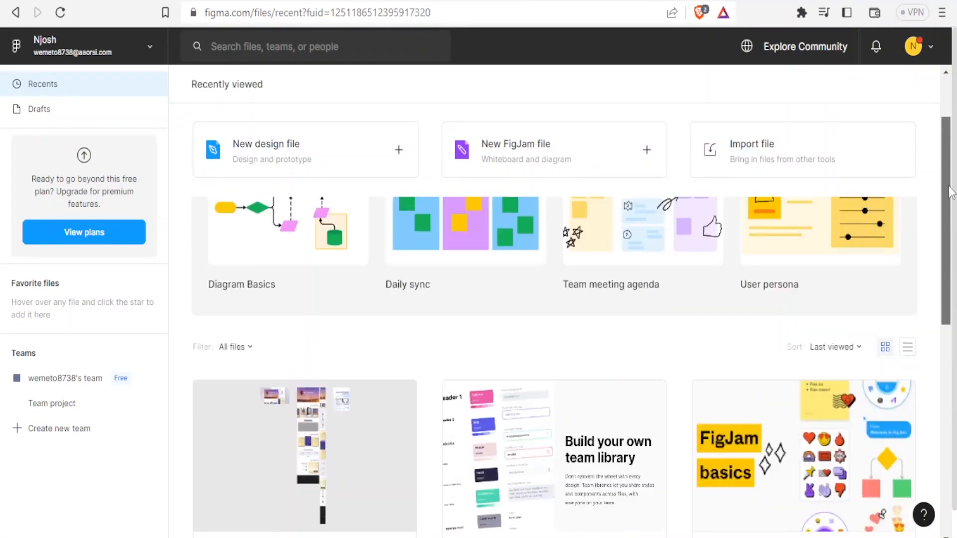
{"action": "left_click_drag", "start_coordinate": [951, 192], "coordinate": [951, 176]}
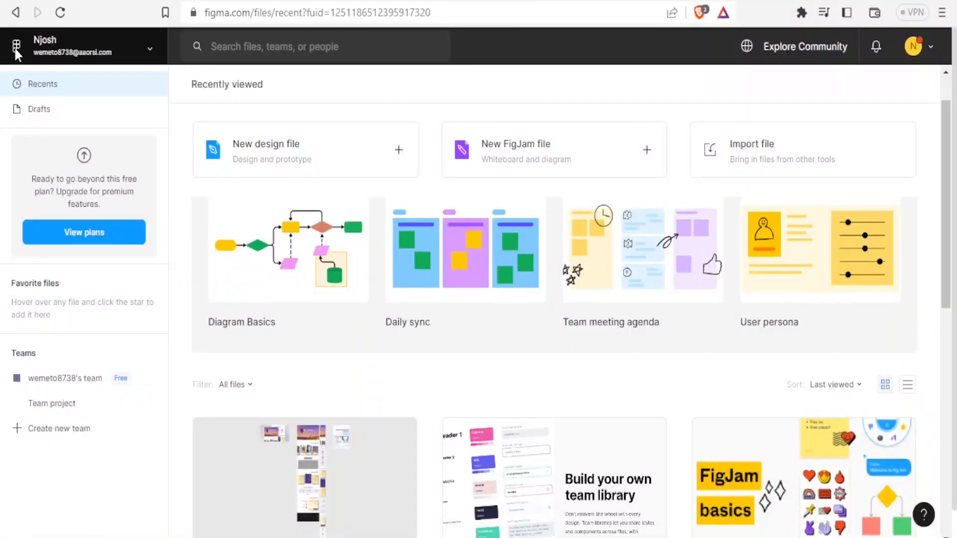
{"action": "left_click", "coordinate": [15, 51]}
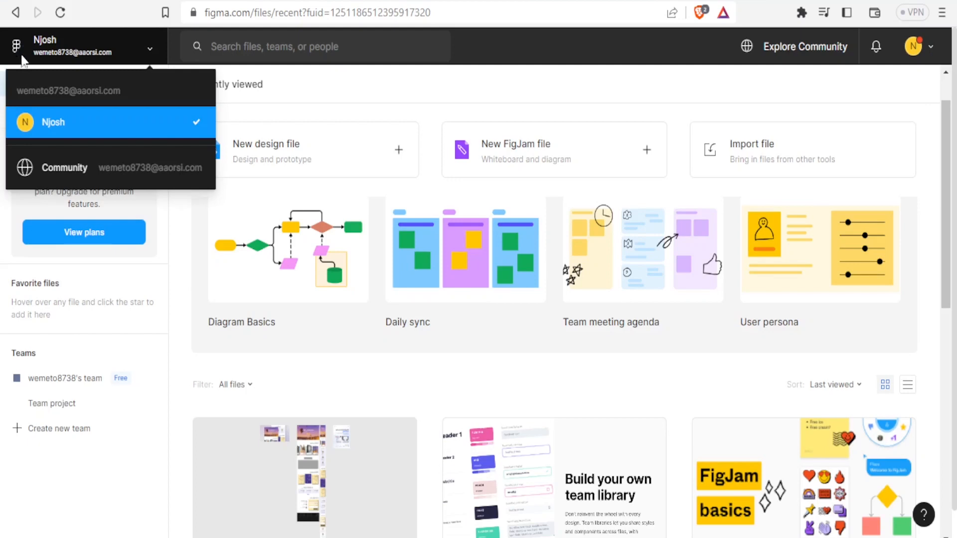
{"action": "left_click", "coordinate": [64, 169]}
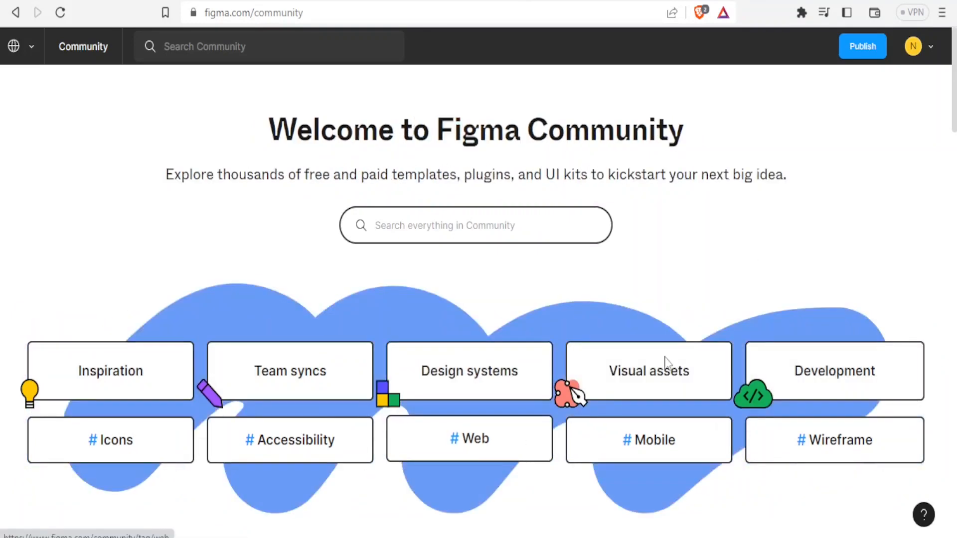
Step: Scroll the Community page down to trending files such as Raycast App Icon and Navigate
{"action": "scroll", "coordinate": [955, 121], "scroll_direction": "down", "scroll_amount": 1}
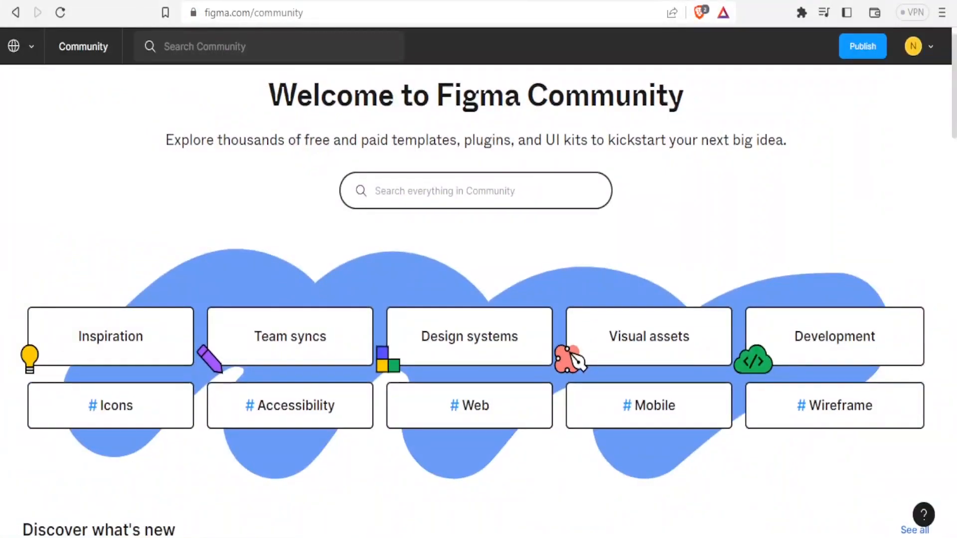
{"action": "scroll", "coordinate": [955, 118], "scroll_direction": "down", "scroll_amount": 3}
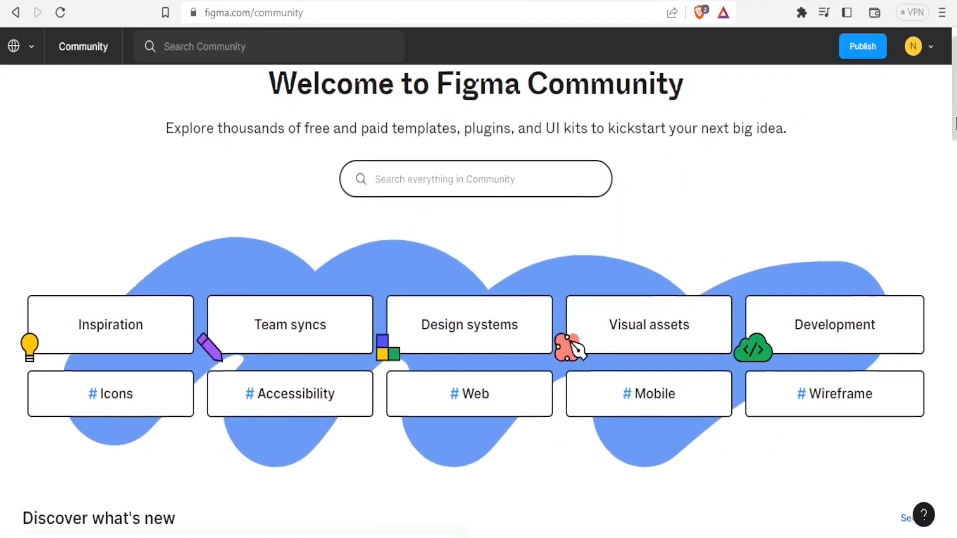
{"action": "scroll", "coordinate": [955, 133], "scroll_direction": "down", "scroll_amount": 2}
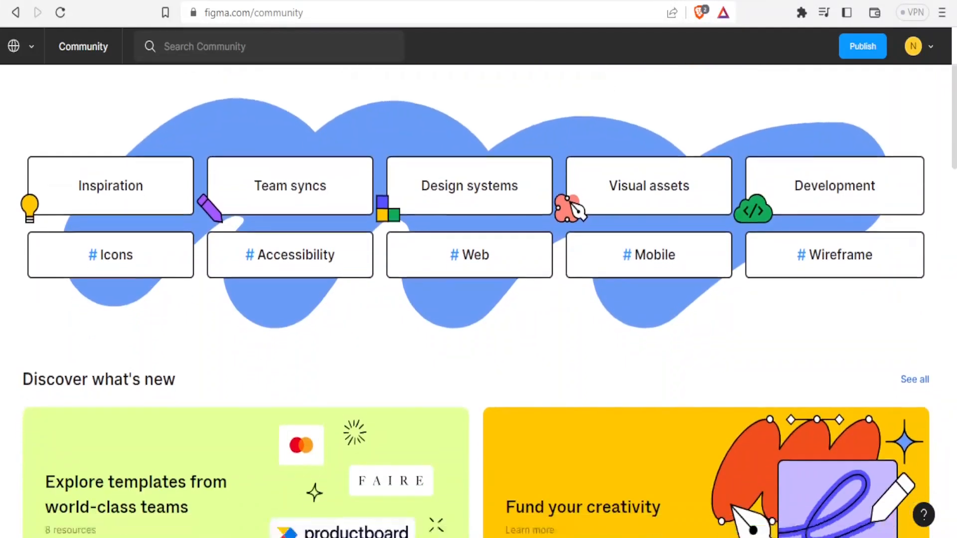
{"action": "scroll", "coordinate": [955, 133], "scroll_direction": "down", "scroll_amount": 4}
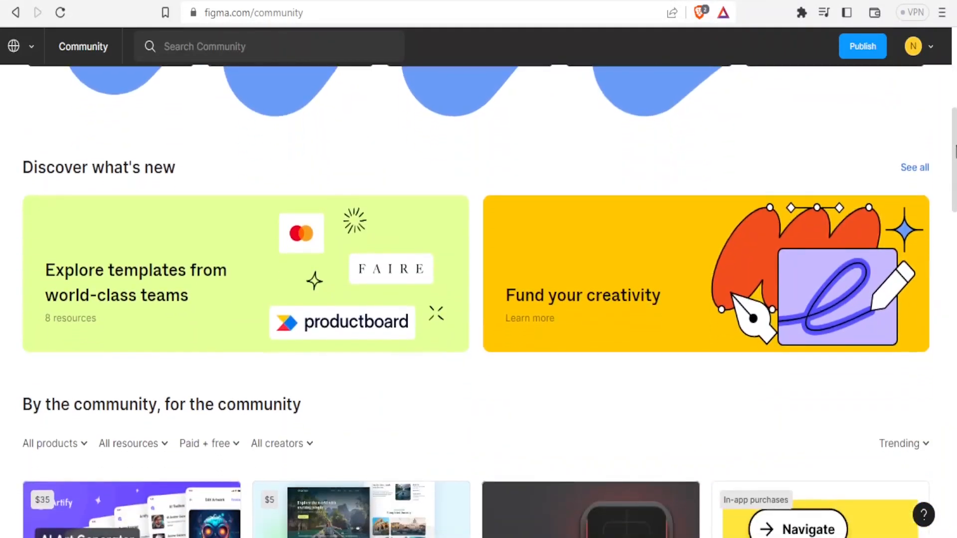
{"action": "scroll", "coordinate": [955, 152], "scroll_direction": "down", "scroll_amount": 6}
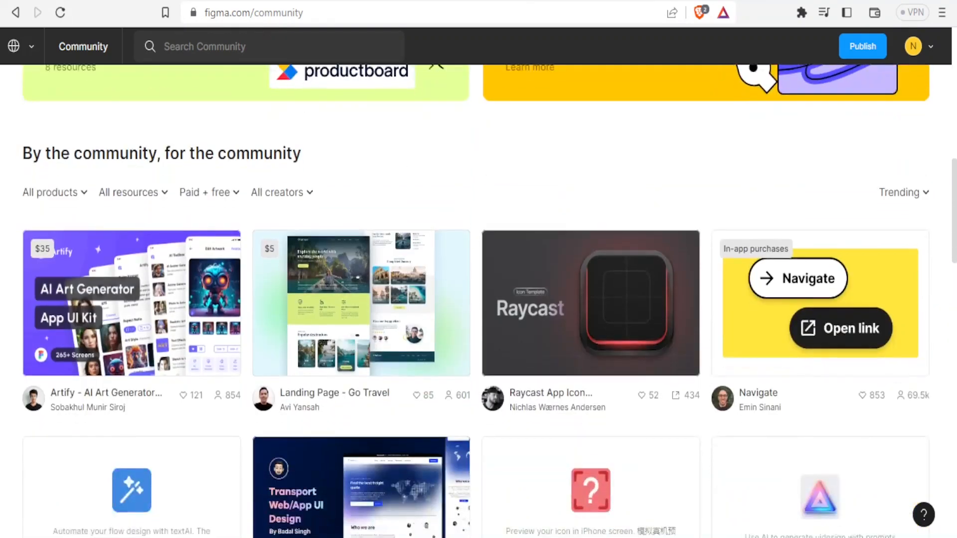
{"action": "scroll", "coordinate": [955, 152], "scroll_direction": "down", "scroll_amount": 1}
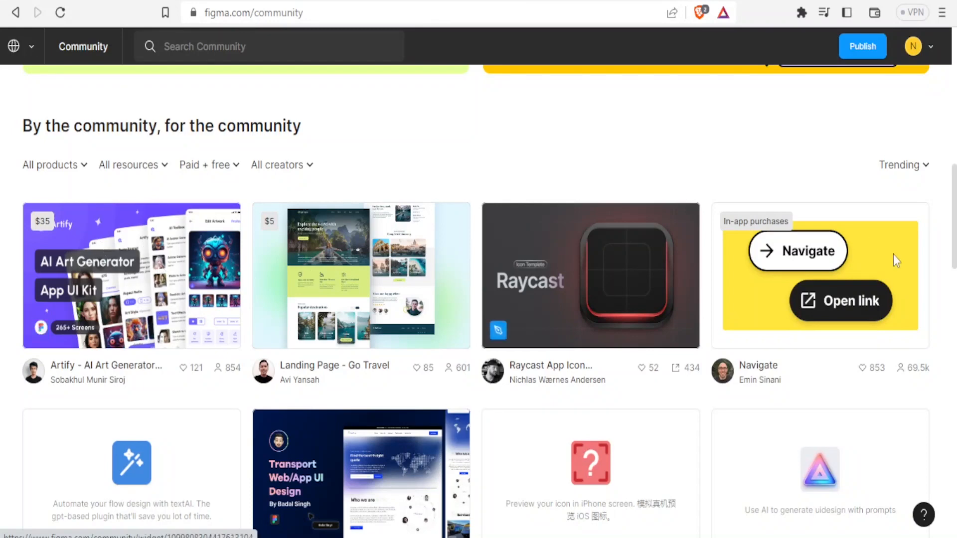
{"action": "scroll", "coordinate": [956, 282], "scroll_direction": "down", "scroll_amount": 6}
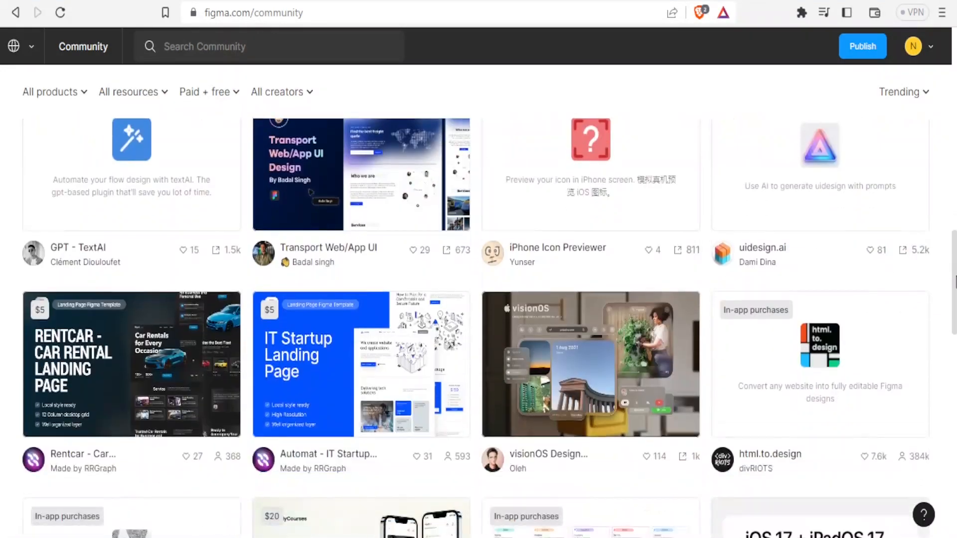
{"action": "left_click_drag", "start_coordinate": [955, 282], "coordinate": [936, 209]}
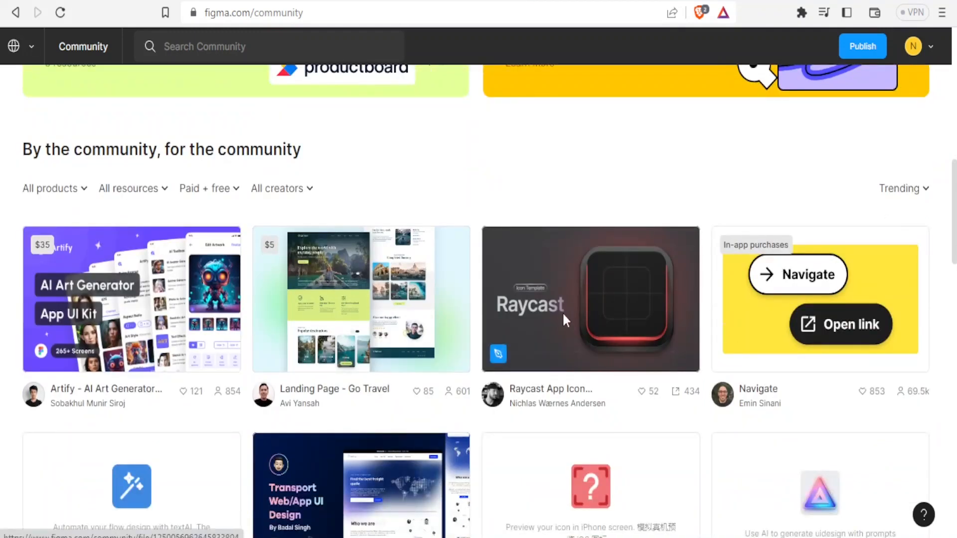
Step: Open the Raycast App Icon Template in Figma and select its Text group
{"action": "left_click", "coordinate": [597, 296]}
{"action": "scroll", "coordinate": [476, 349], "scroll_direction": "down", "scroll_amount": 2}
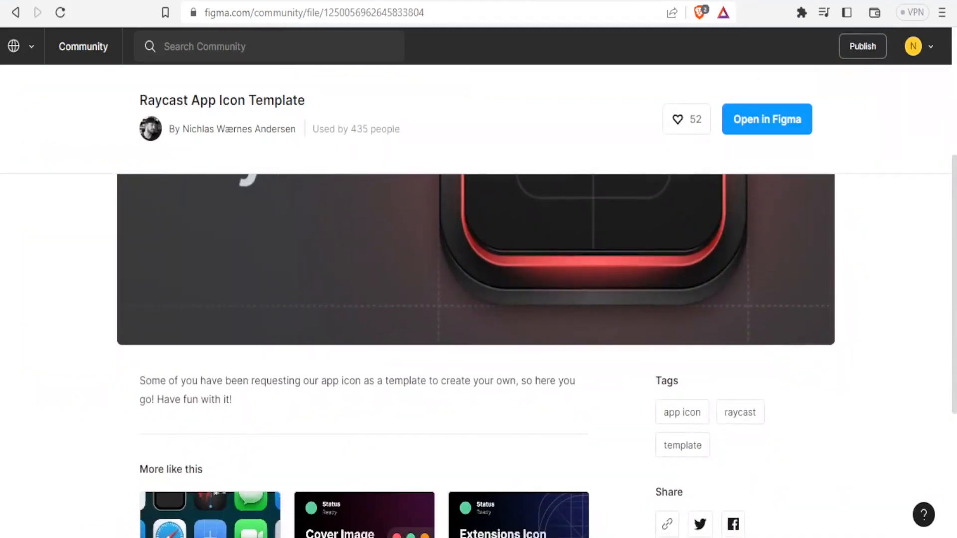
{"action": "left_click_drag", "start_coordinate": [955, 311], "coordinate": [943, 196]}
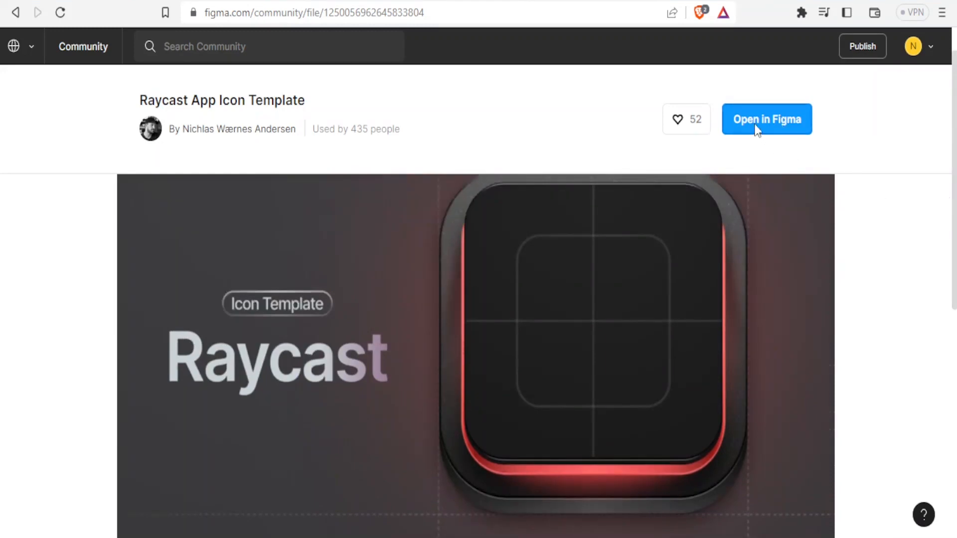
{"action": "left_click", "coordinate": [755, 125]}
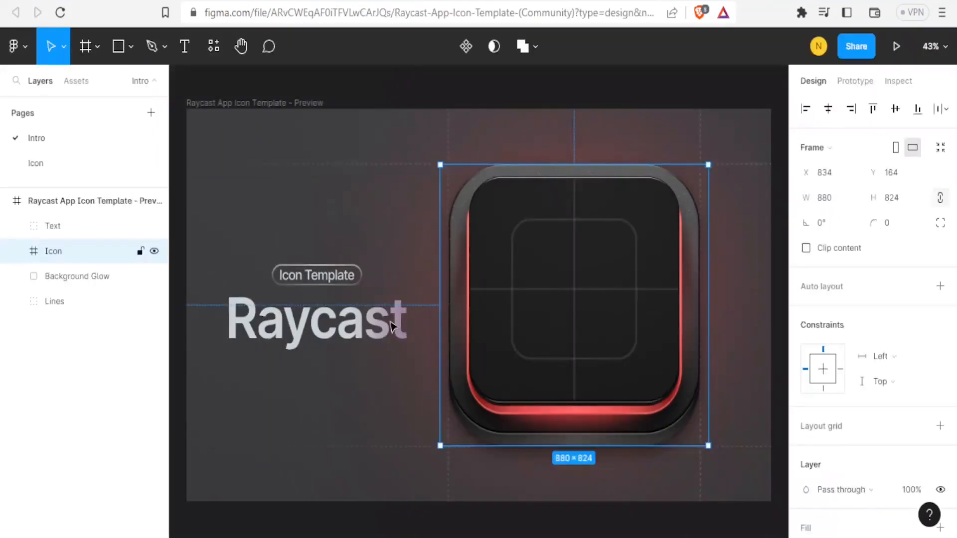
{"action": "left_click", "coordinate": [391, 322]}
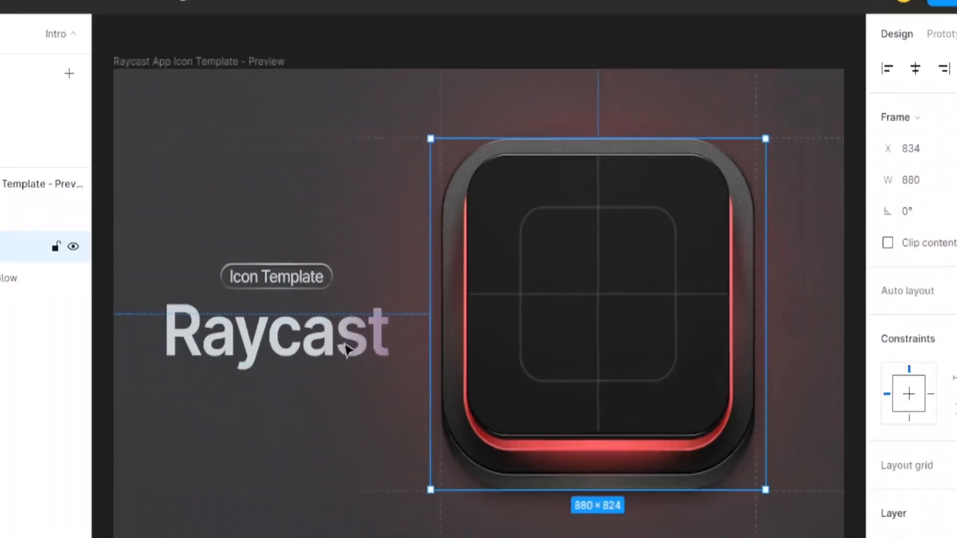
Step: Rename the Raycast text layer NjoshNet, size the Njoshnet text at 40, and select the word
{"action": "double_click", "coordinate": [364, 333]}
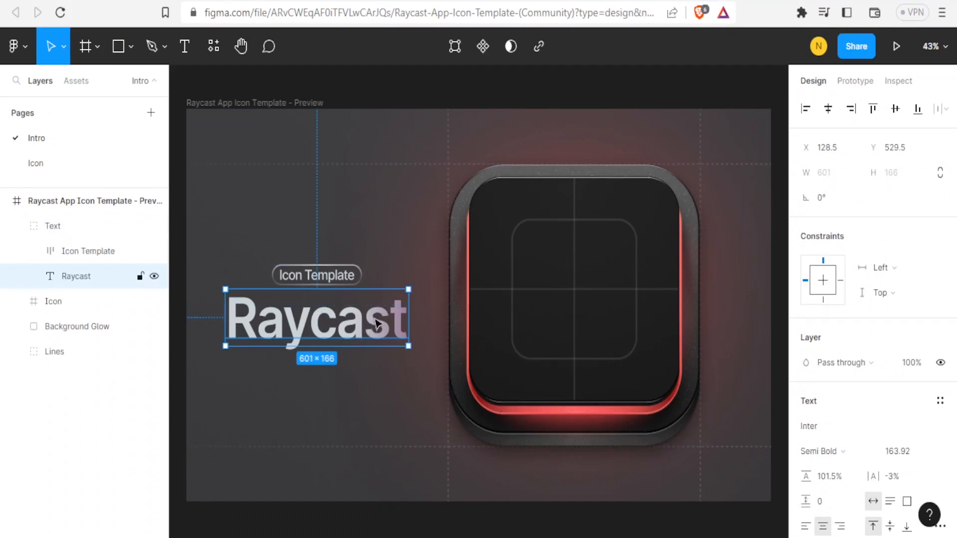
{"action": "double_click", "coordinate": [106, 279]}
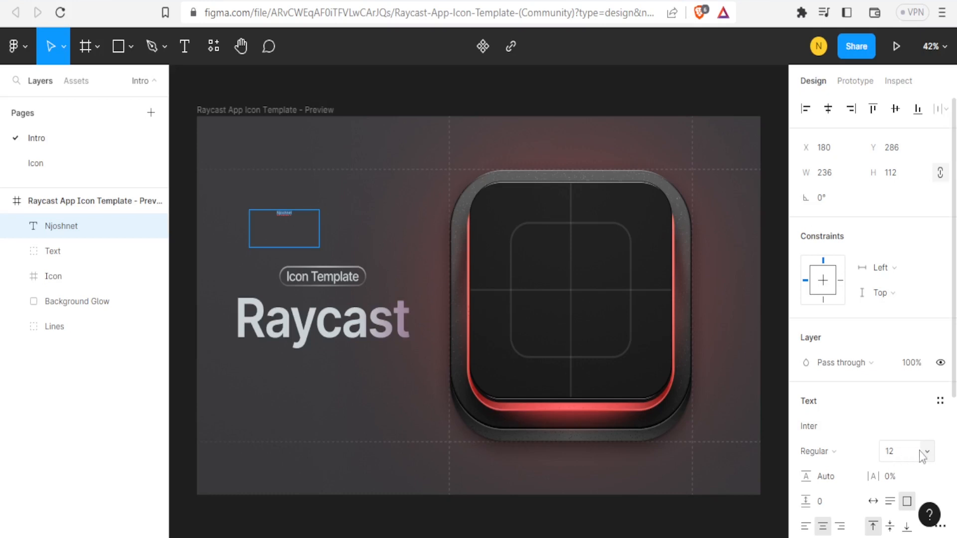
{"action": "left_click", "coordinate": [927, 454]}
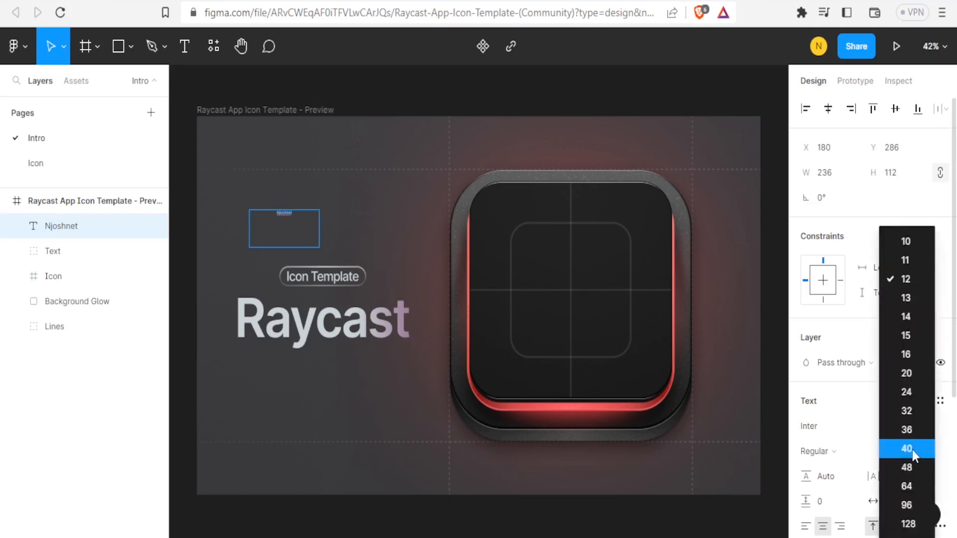
{"action": "left_click", "coordinate": [913, 449]}
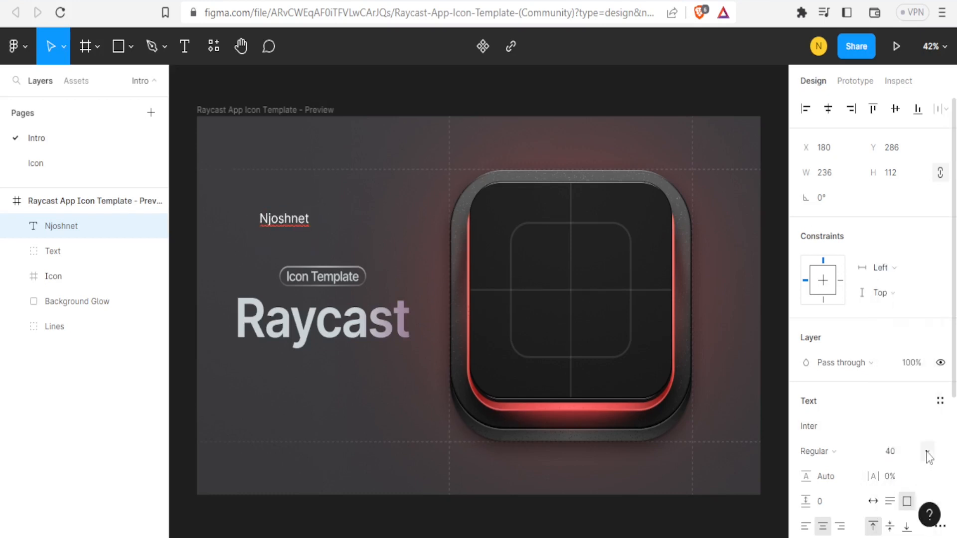
{"action": "left_click", "coordinate": [926, 451]}
{"action": "left_click", "coordinate": [925, 450]}
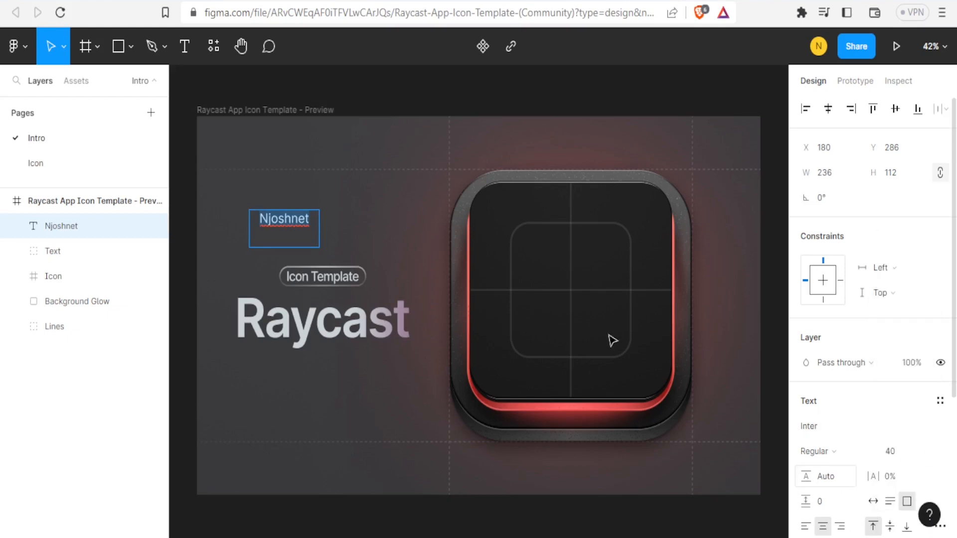
{"action": "left_click", "coordinate": [307, 219]}
{"action": "left_click_drag", "start_coordinate": [308, 220], "coordinate": [254, 219]}
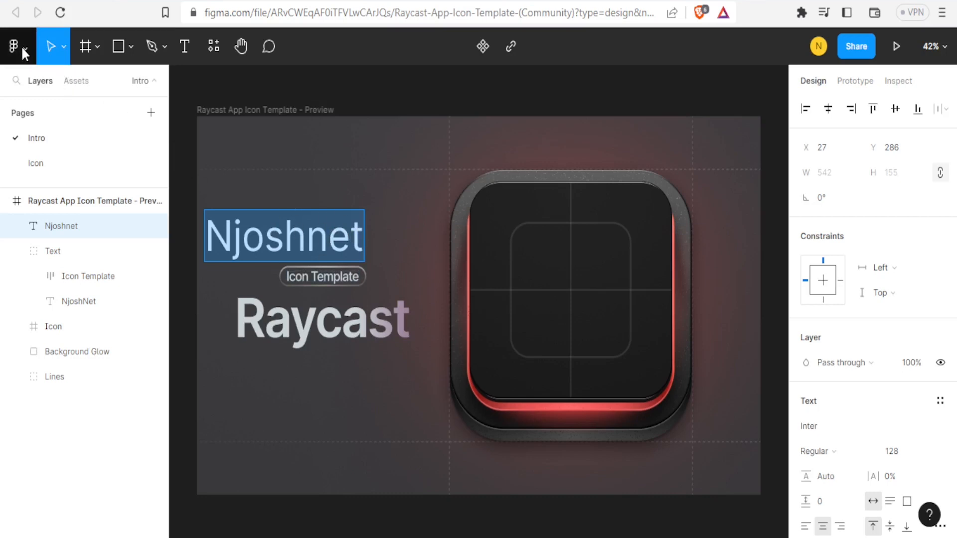
Step: Bring up the Community plugin browser via the main menu's Plugins > Find more plugins
{"action": "left_click", "coordinate": [22, 50]}
{"action": "mouse_move", "coordinate": [49, 299]}
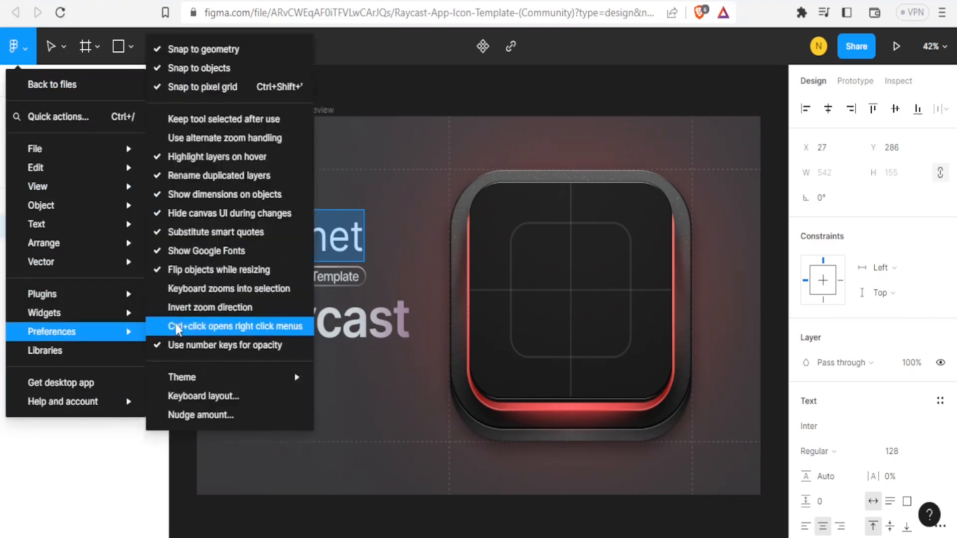
{"action": "mouse_move", "coordinate": [92, 297]}
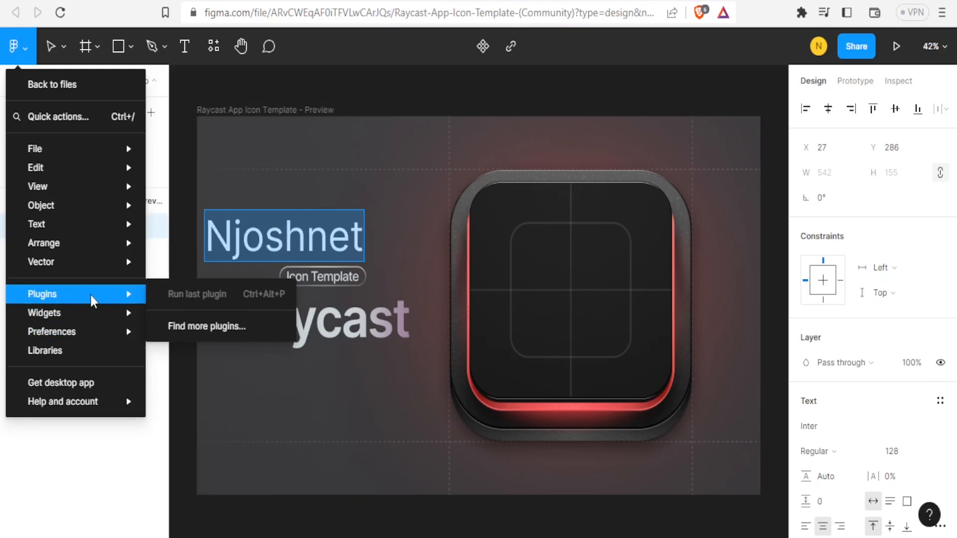
{"action": "left_click", "coordinate": [191, 327]}
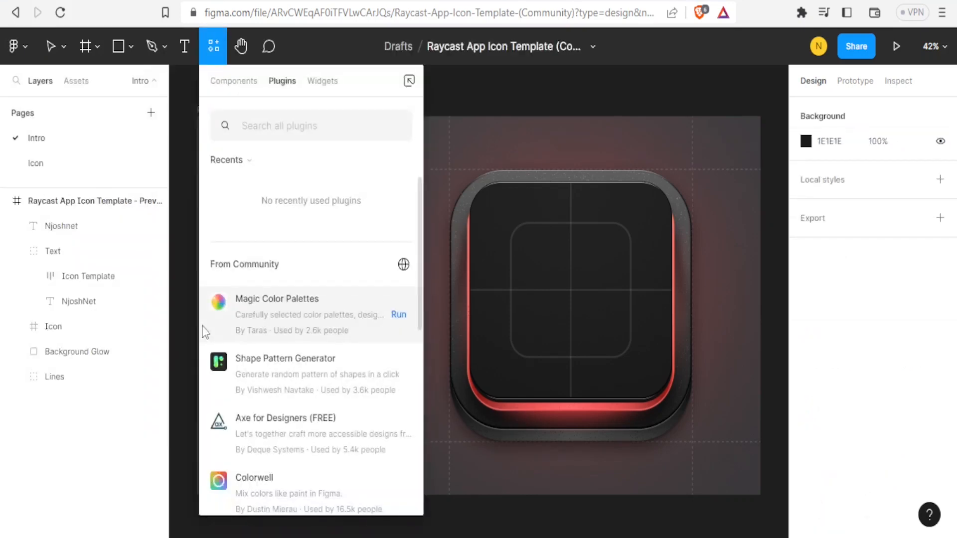
Step: Search 'figma to wordpress' and run the Figma to WordPress - Beta plugin
{"action": "type", "text": "figma to wordpress"}
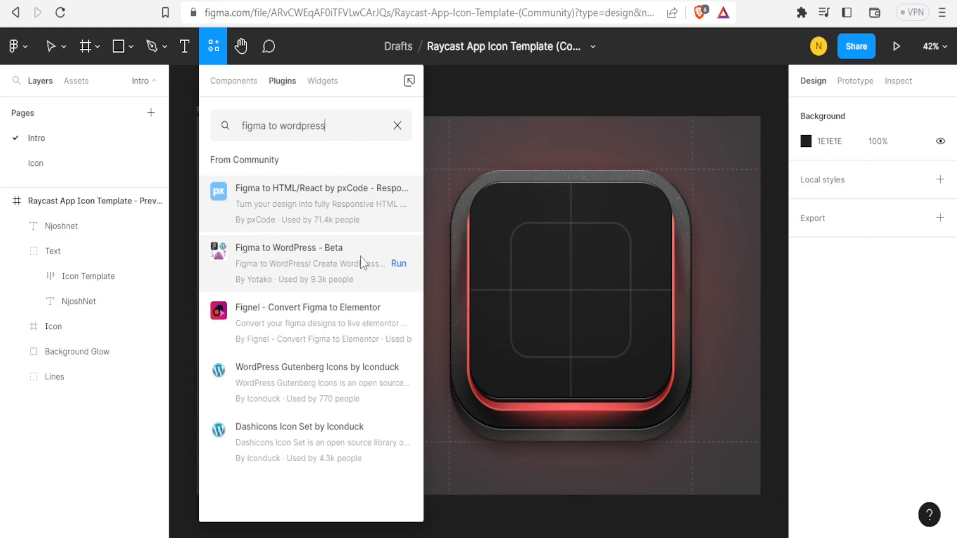
{"action": "left_click", "coordinate": [324, 264]}
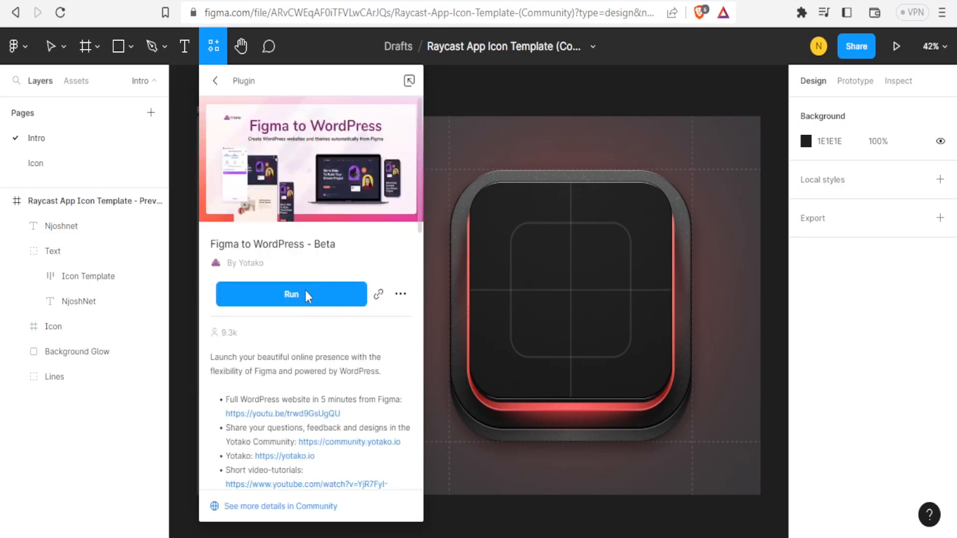
{"action": "left_click", "coordinate": [305, 293]}
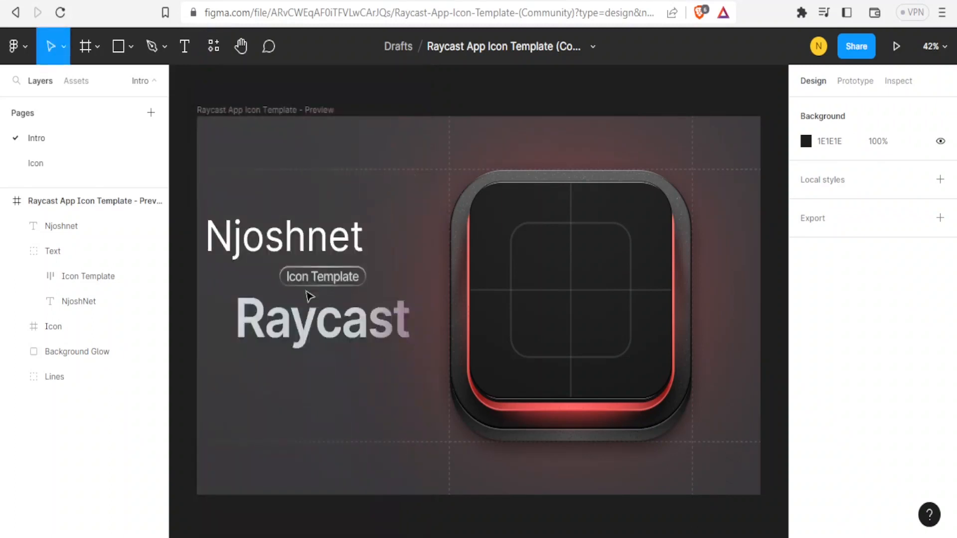
Step: Return to the Figma to WordPress plugin, enter the account e-mail and start it
{"action": "left_click", "coordinate": [20, 47]}
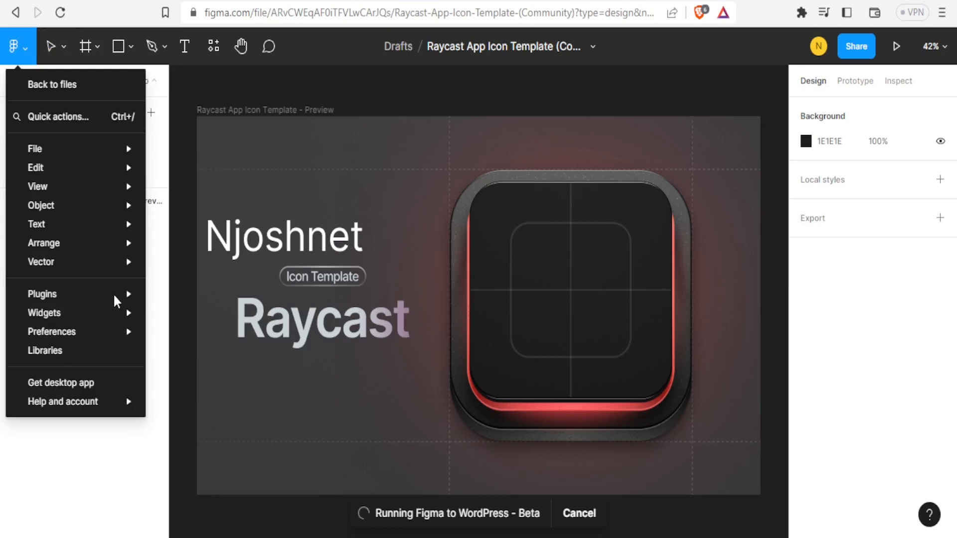
{"action": "mouse_move", "coordinate": [129, 299]}
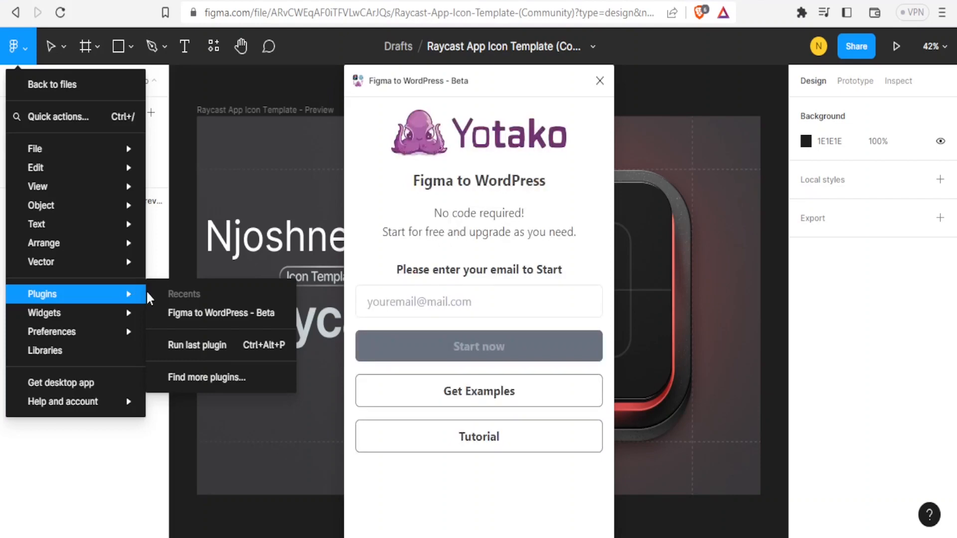
{"action": "left_click", "coordinate": [176, 312]}
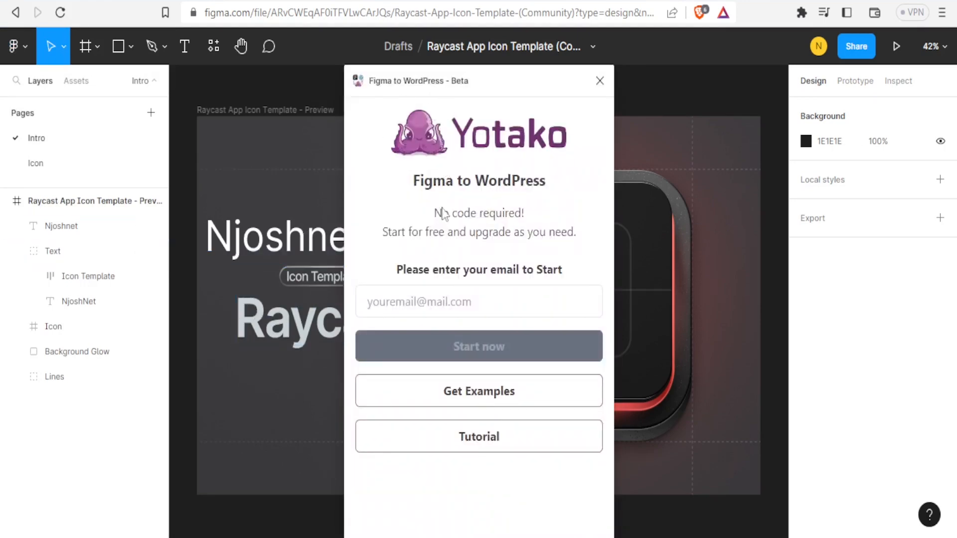
{"action": "left_click", "coordinate": [407, 305]}
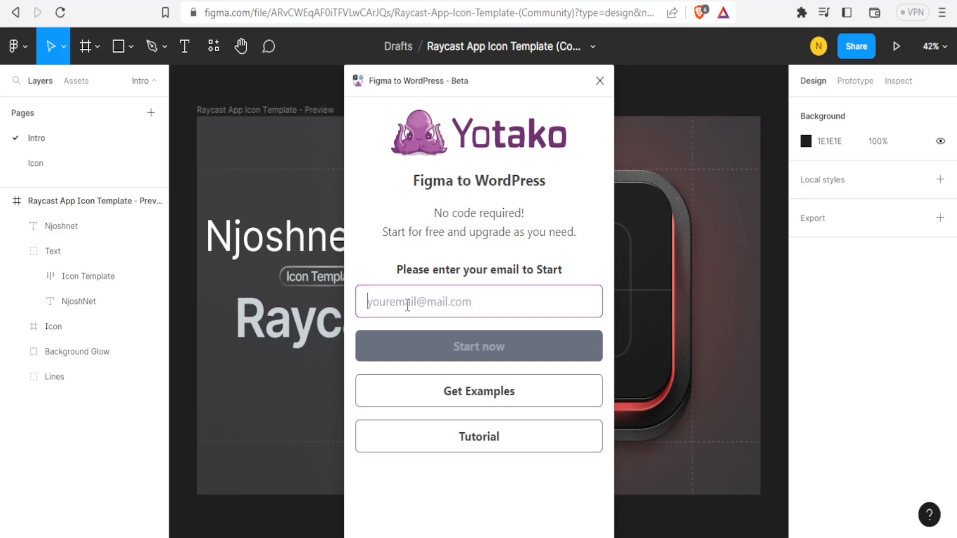
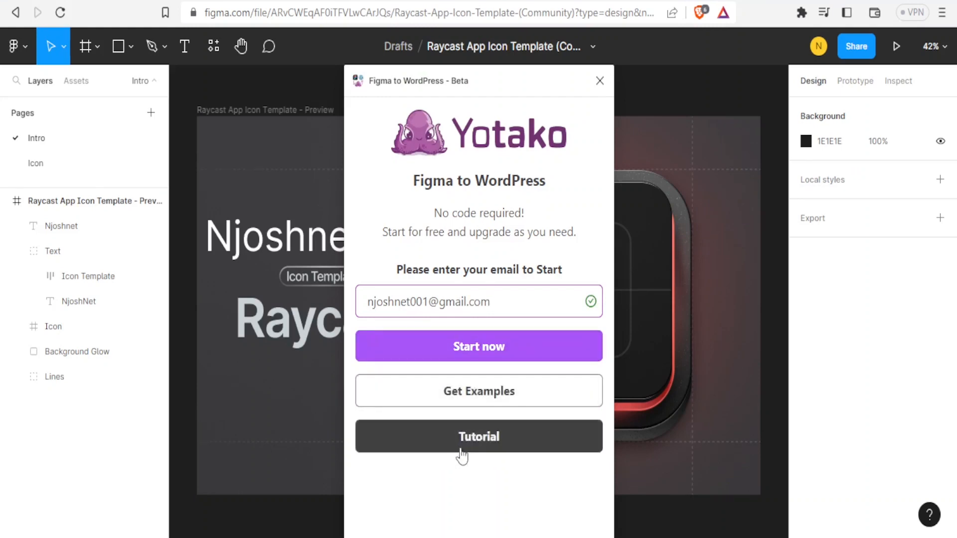
{"action": "left_click", "coordinate": [469, 348]}
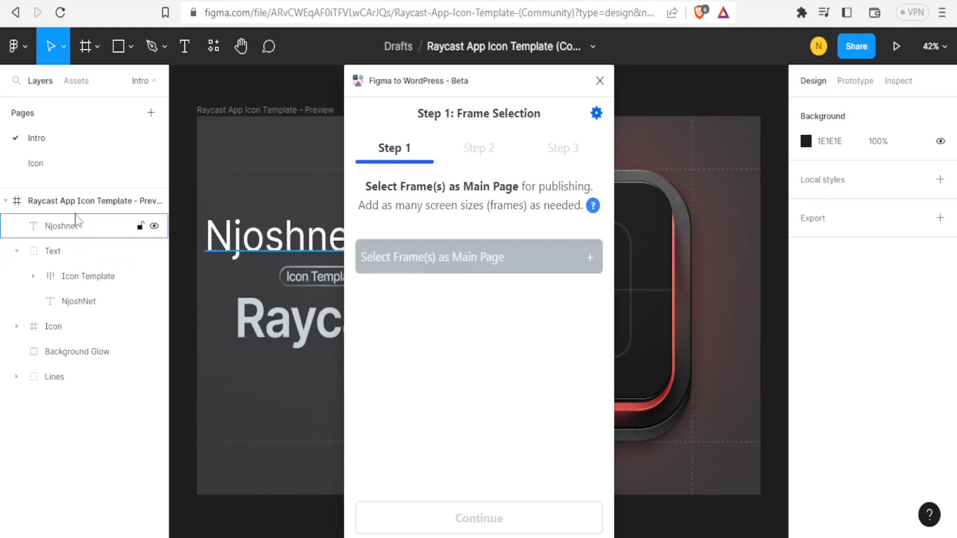
Step: Add the Raycast App Icon Template - Preview frame as the Main page/Home and continue
{"action": "left_click", "coordinate": [74, 253]}
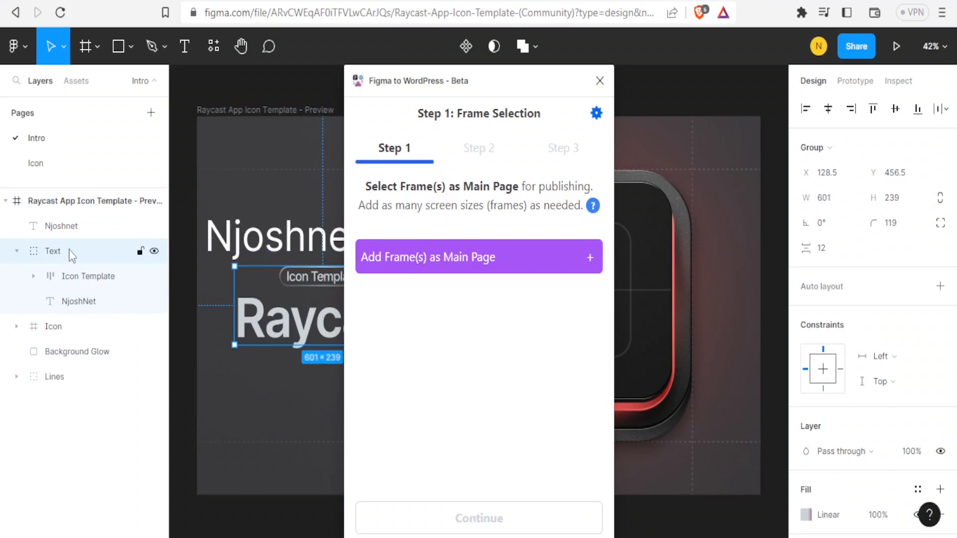
{"action": "left_click", "coordinate": [74, 306]}
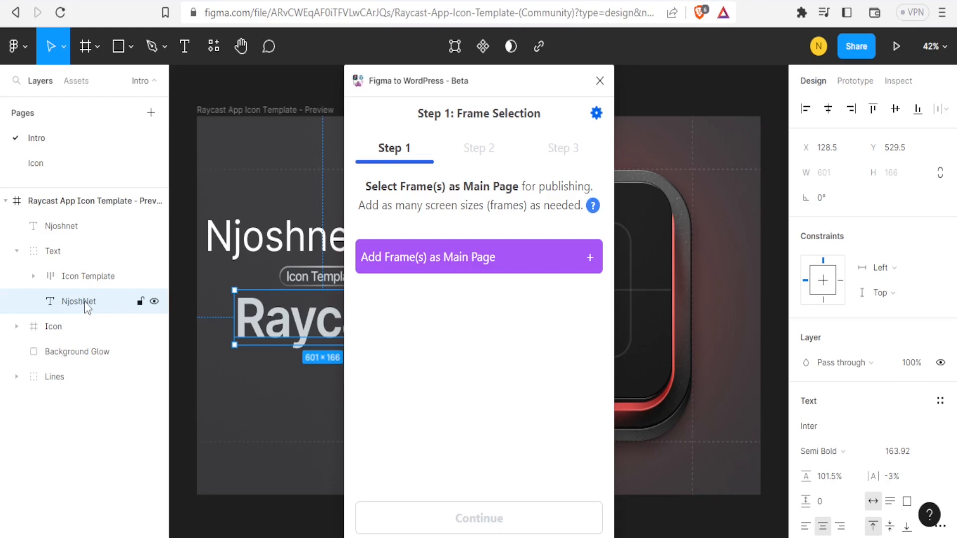
{"action": "left_click", "coordinate": [592, 263]}
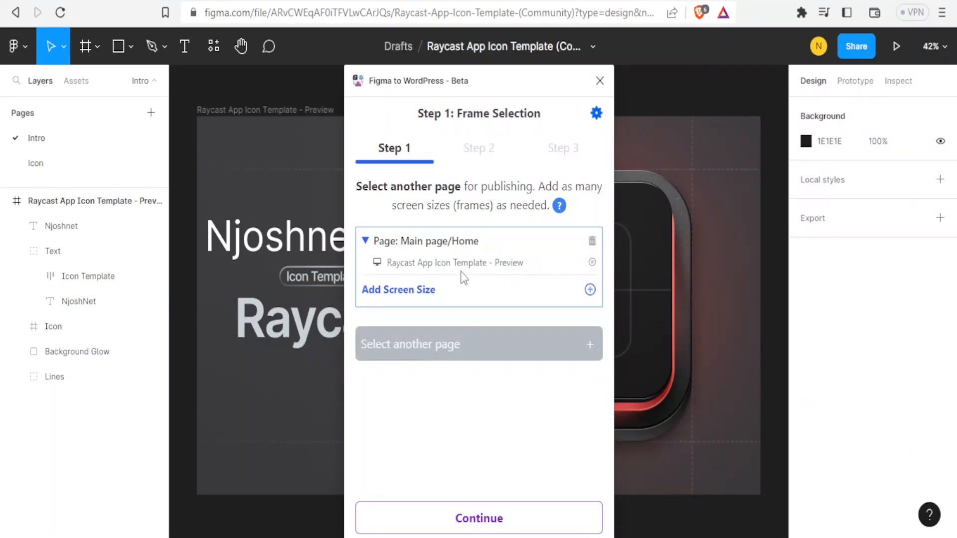
{"action": "left_click", "coordinate": [104, 279]}
{"action": "left_click", "coordinate": [590, 344]}
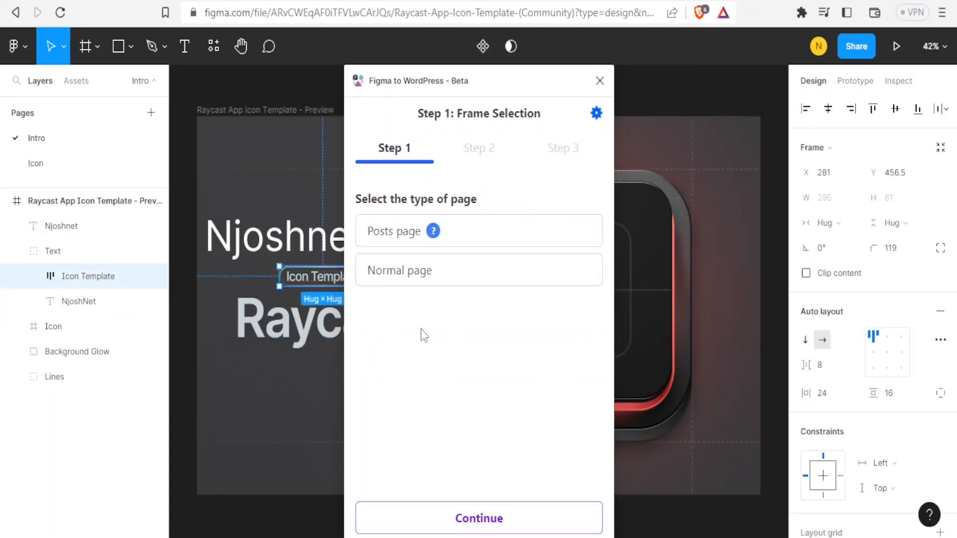
{"action": "left_click", "coordinate": [86, 304]}
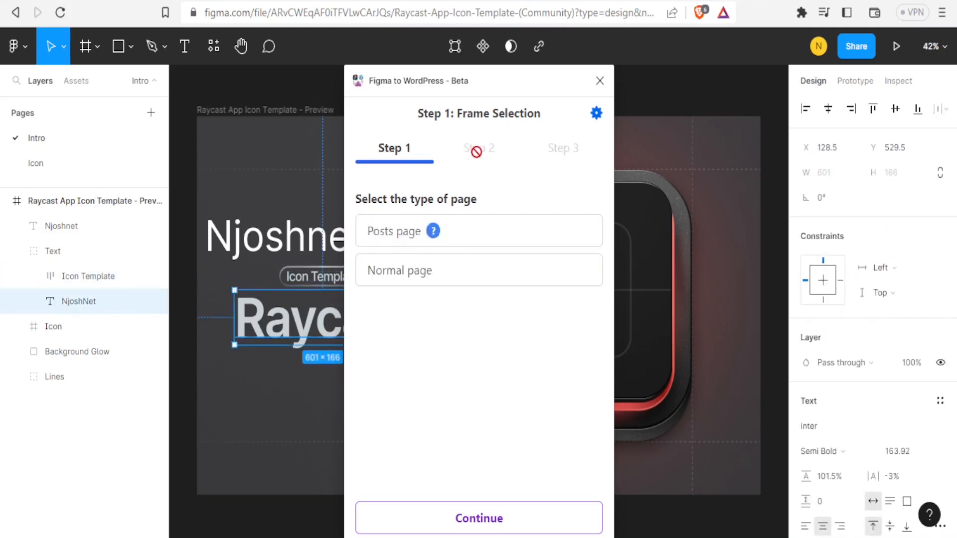
{"action": "left_click", "coordinate": [70, 335]}
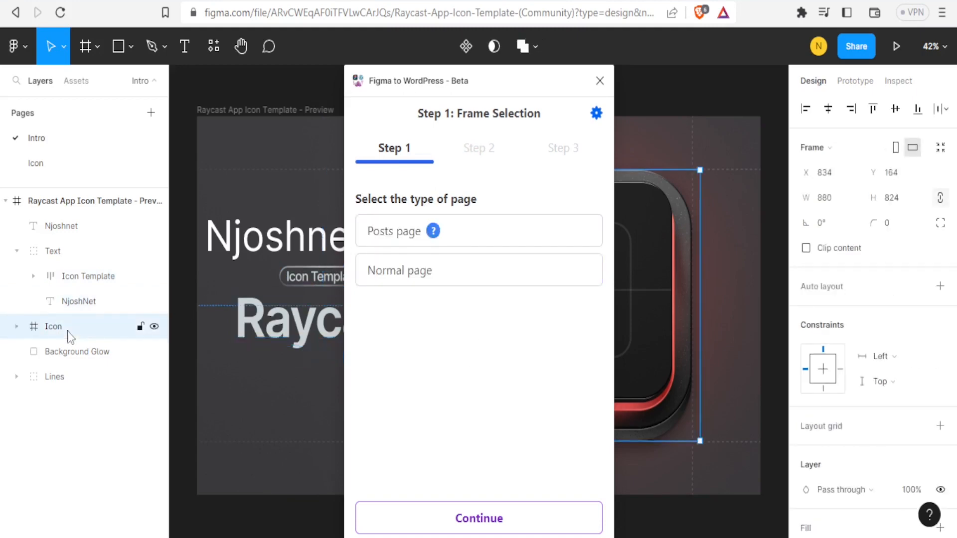
{"action": "left_click", "coordinate": [432, 518]}
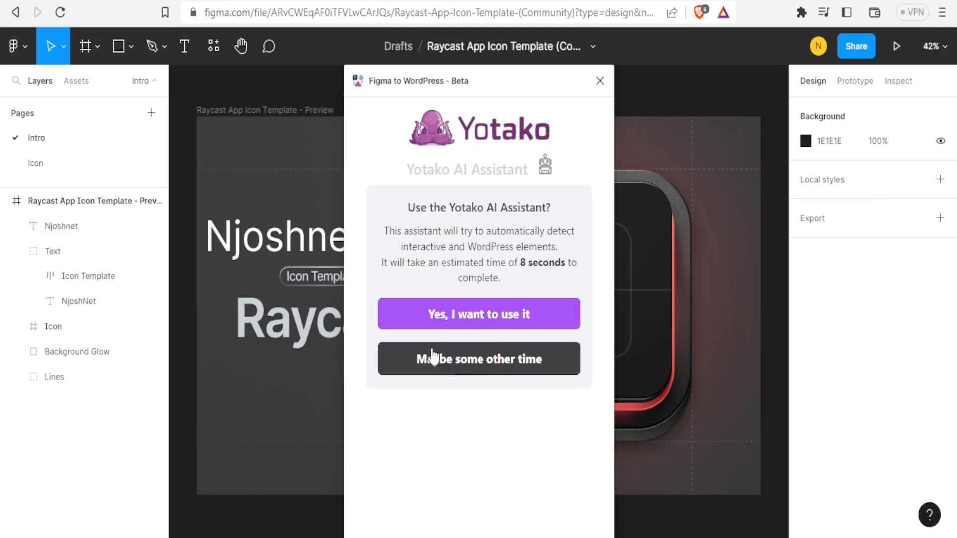
Step: Accept the Yotako AI design analysis and advance to Step 2 for the Desktop (1920px) viewport
{"action": "left_click", "coordinate": [458, 324]}
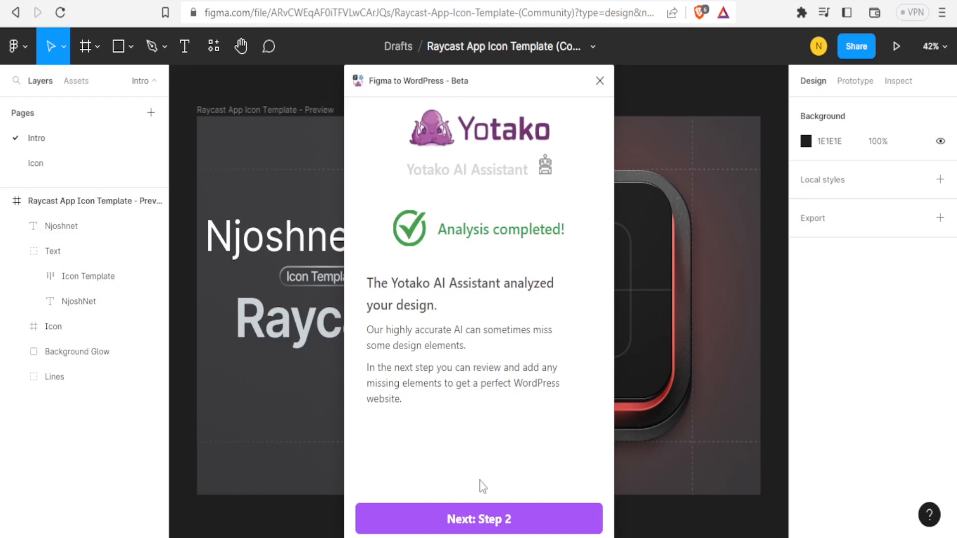
{"action": "left_click", "coordinate": [480, 522]}
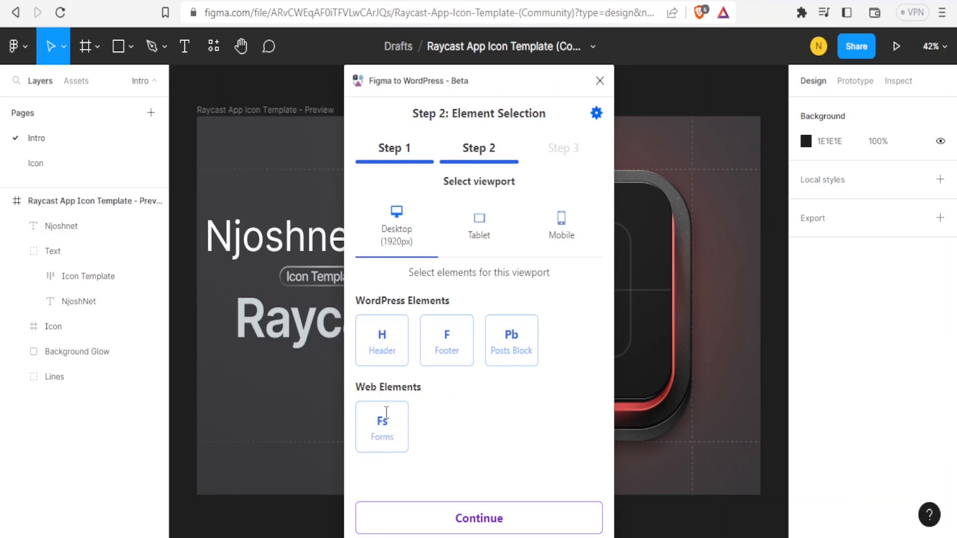
Step: Pick the Header tile, then continue without selecting WordPress elements, leaving only Main page/Home
{"action": "left_click", "coordinate": [390, 354]}
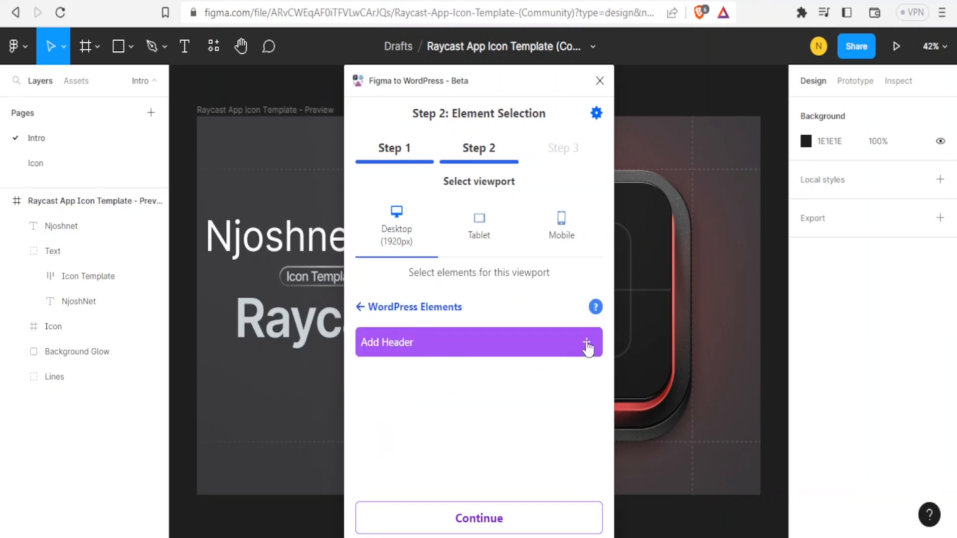
{"action": "left_click", "coordinate": [481, 521]}
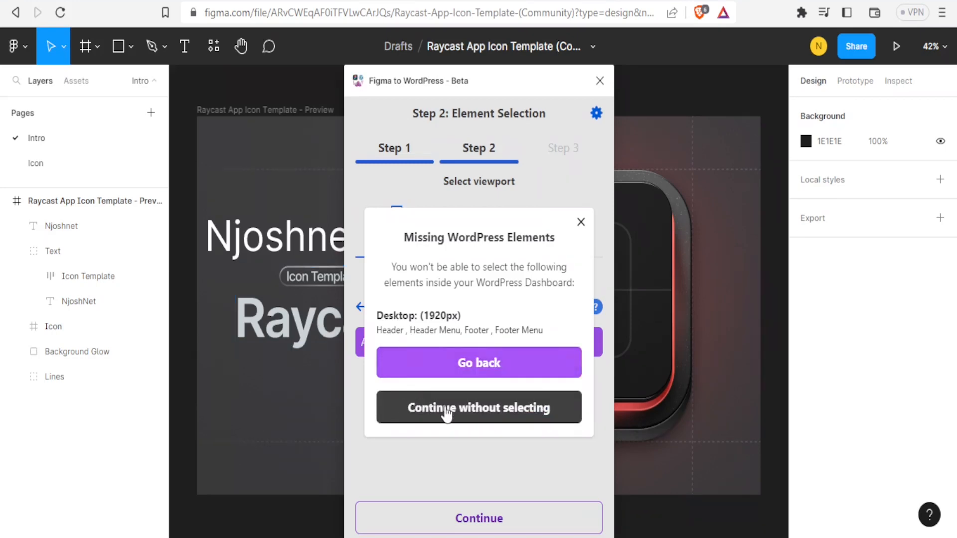
{"action": "left_click", "coordinate": [446, 413]}
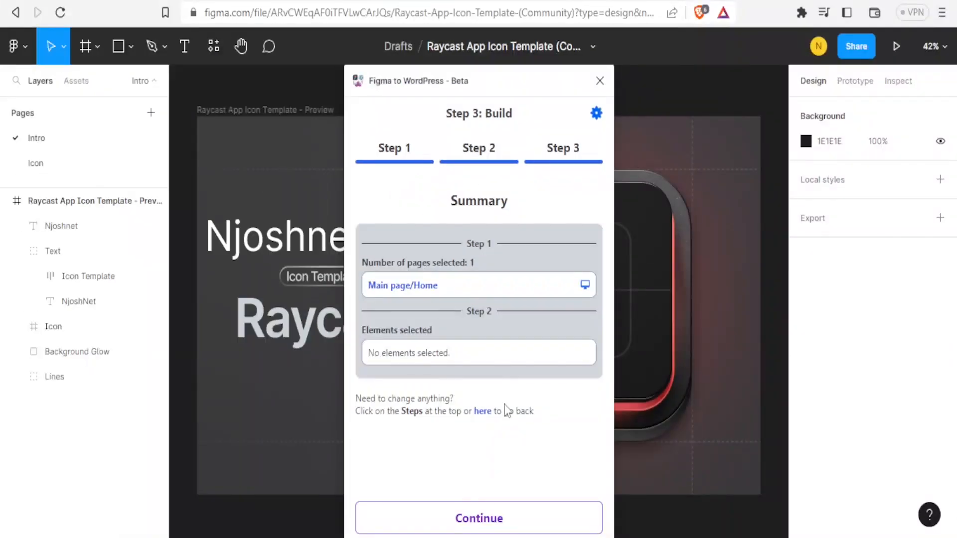
Step: Confirm the one-page build summary and create the website until Building reads Done
{"action": "left_click", "coordinate": [480, 521]}
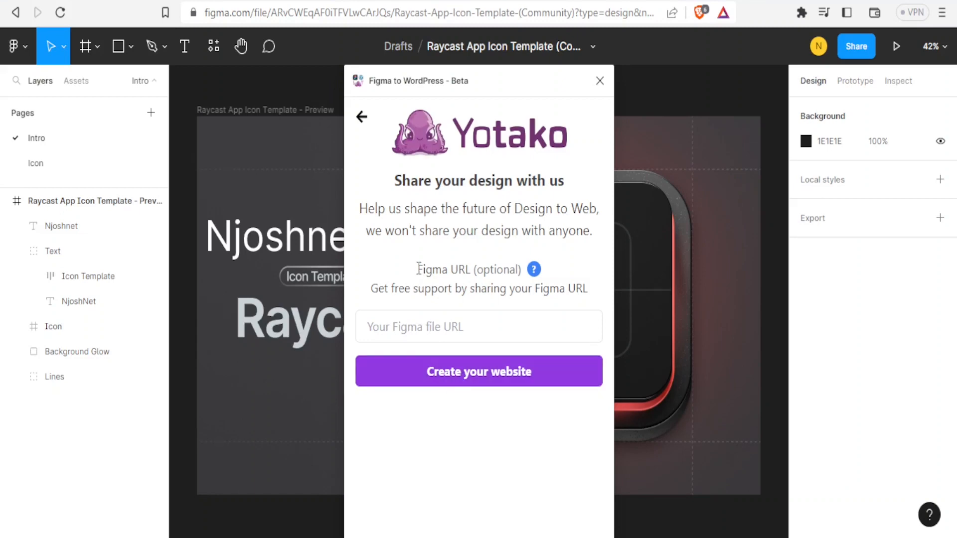
{"action": "left_click", "coordinate": [468, 378]}
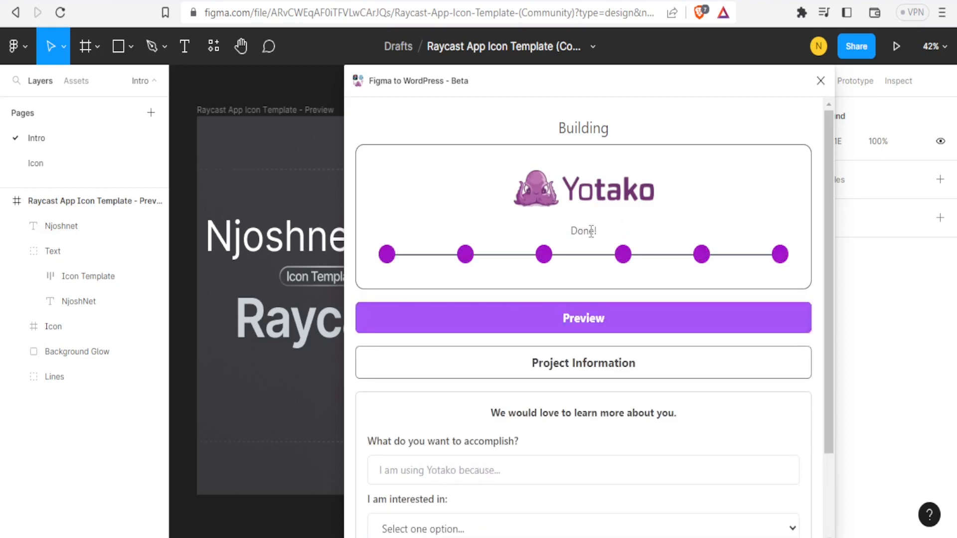
Step: Preview the generated site and close Yotako's welcome tour popup
{"action": "left_click", "coordinate": [593, 324]}
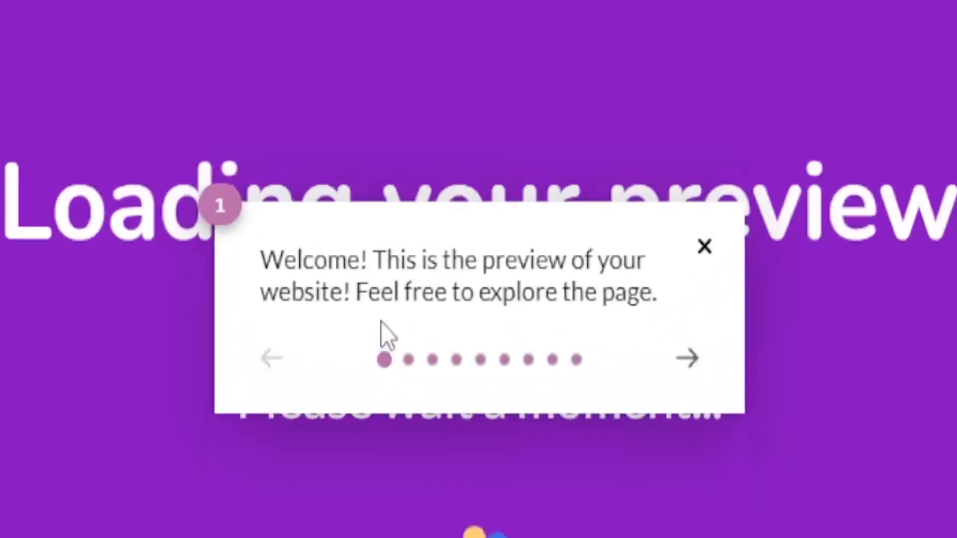
{"action": "left_click", "coordinate": [584, 259]}
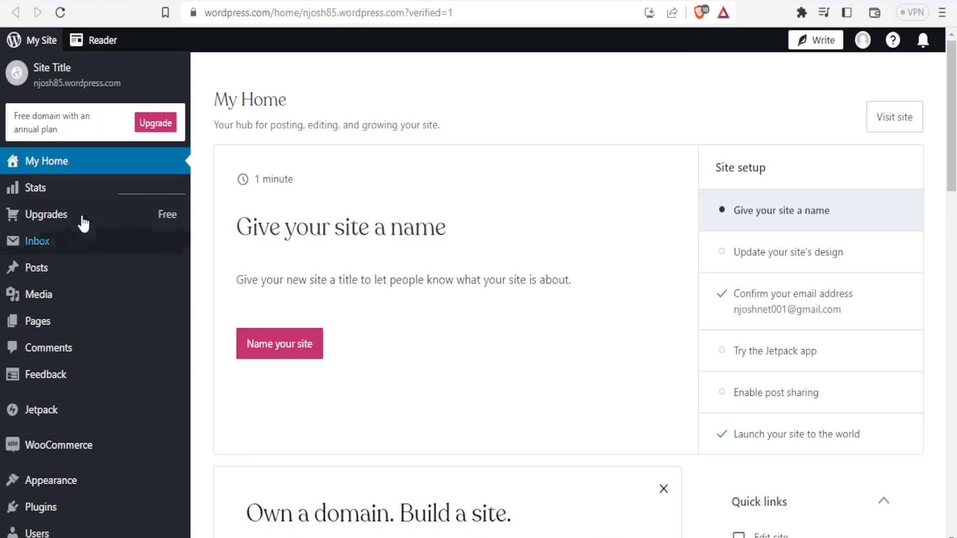
Step: Open All Pages to see the Njoshnet Raycast Icon Template page
{"action": "mouse_move", "coordinate": [35, 329]}
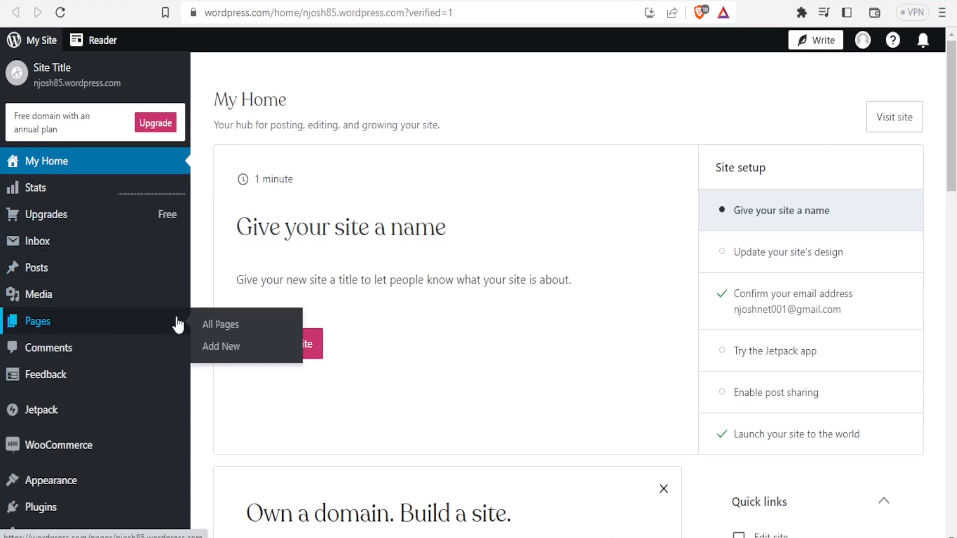
{"action": "left_click", "coordinate": [219, 329]}
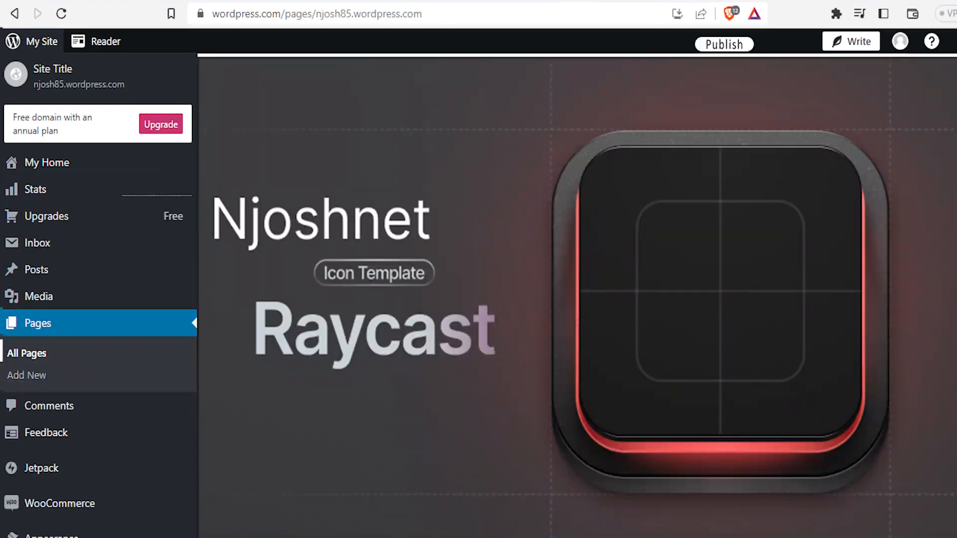